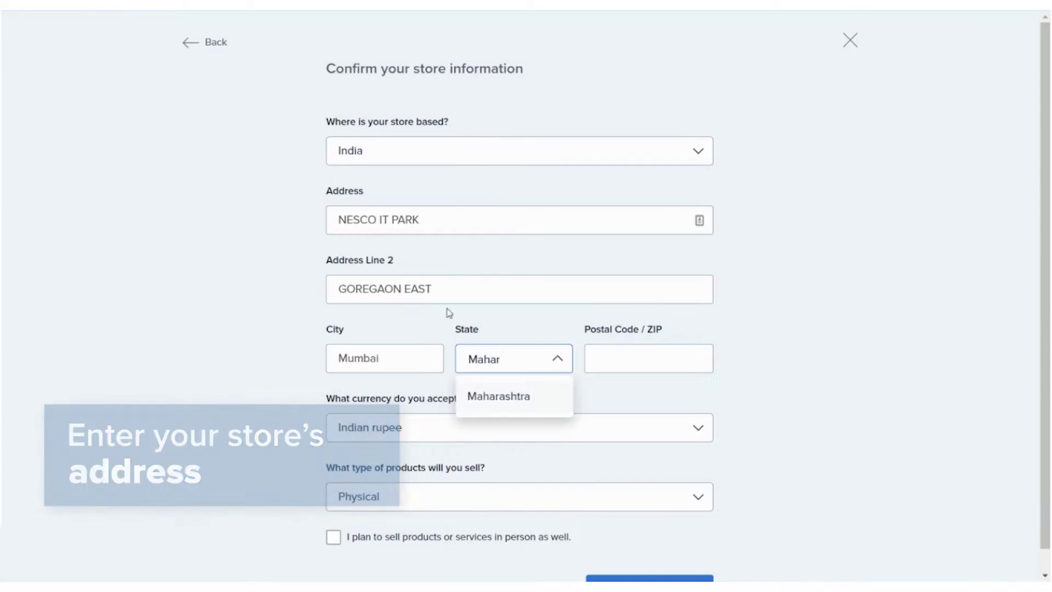
Step: Complete the store's state and postal code, keep Indian rupee and Physical products, enable in-person selling, and confirm the store information
{"action": "key", "text": "Tab"}
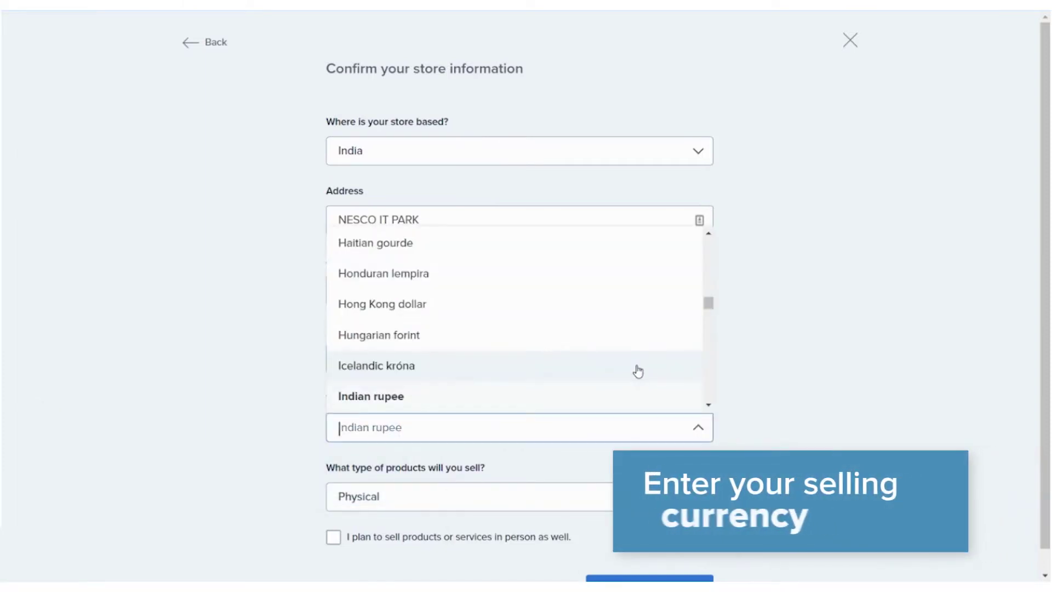
{"action": "left_click", "coordinate": [401, 537]}
{"action": "left_click", "coordinate": [404, 498]}
{"action": "left_click", "coordinate": [411, 467]}
{"action": "scroll", "coordinate": [430, 486], "scroll_direction": "down", "scroll_amount": 1}
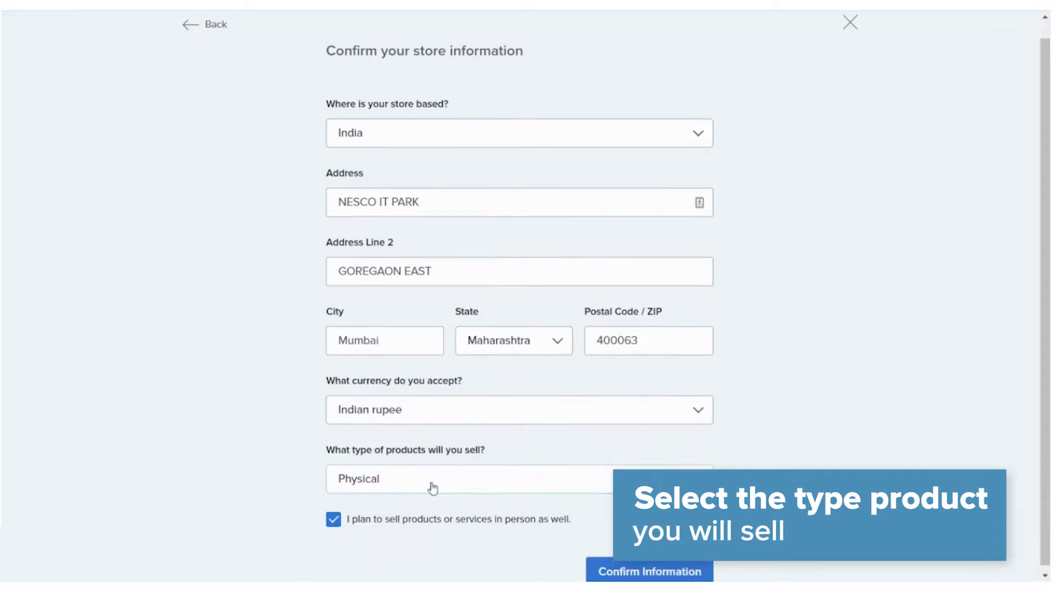
{"action": "left_click", "coordinate": [606, 564]}
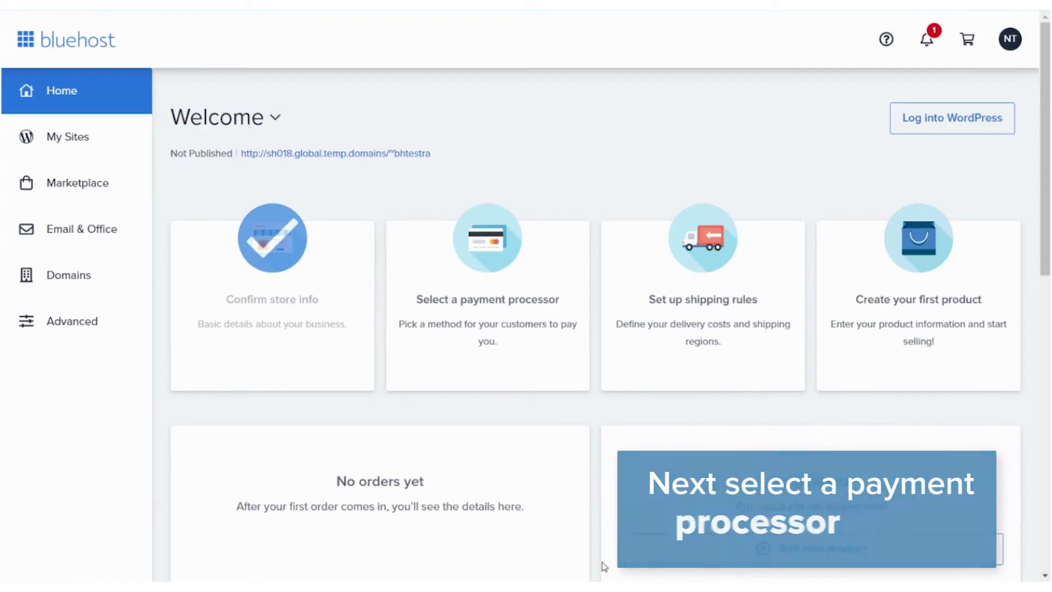
Step: Start the payment processor setup and sign up for a Razorpay merchant account with the work email
{"action": "left_click", "coordinate": [485, 272]}
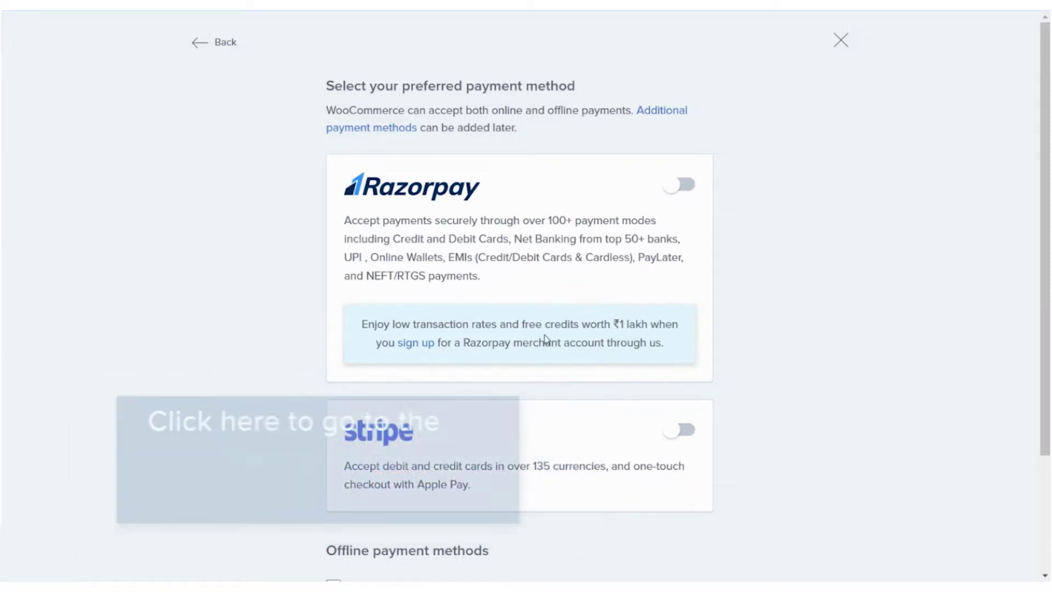
{"action": "left_click", "coordinate": [426, 345]}
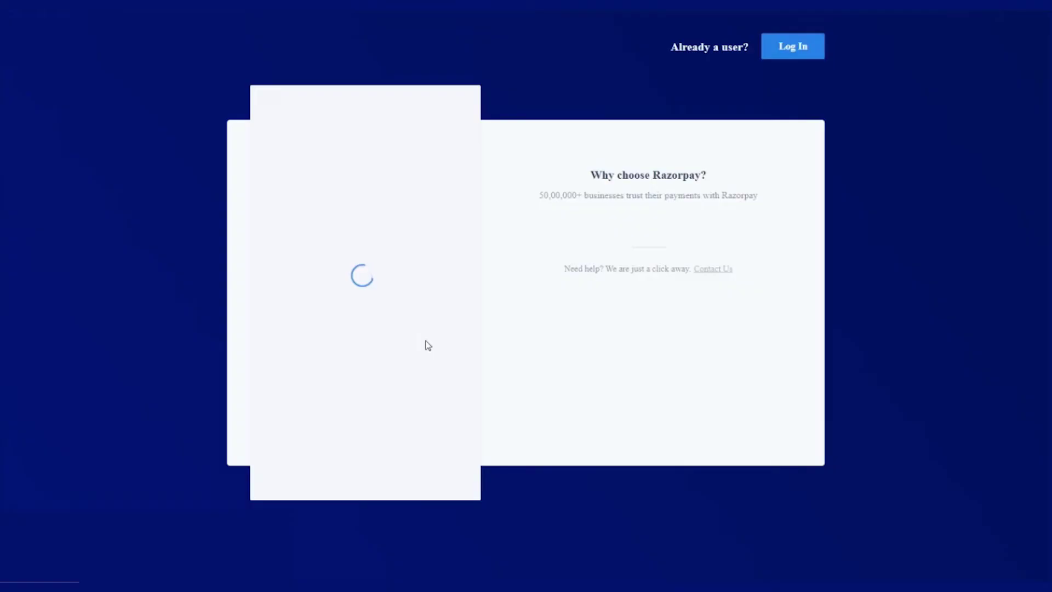
{"action": "left_click", "coordinate": [288, 213]}
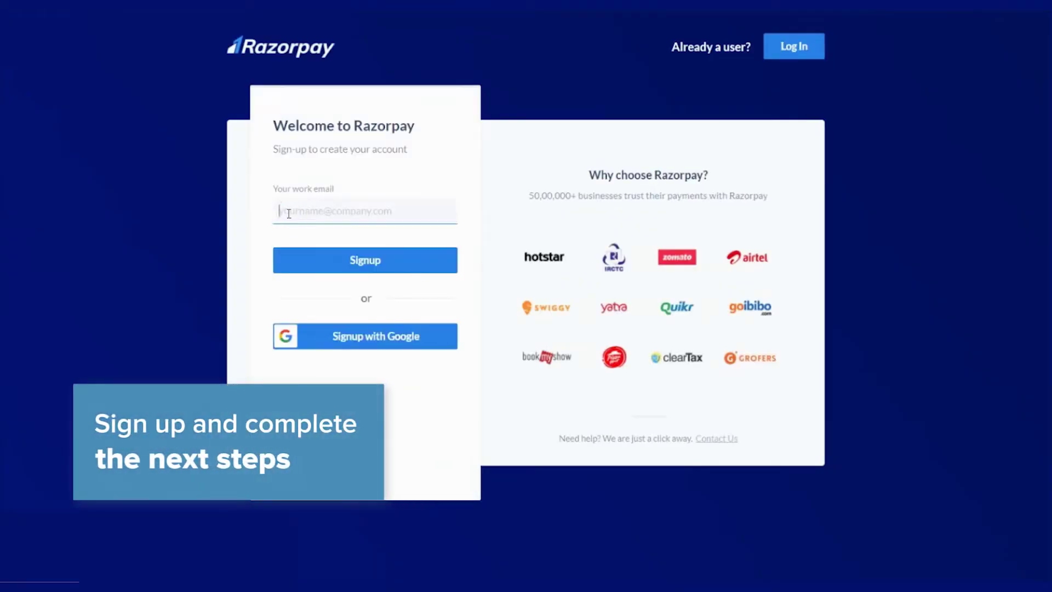
{"action": "type", "text": "@gmail"}
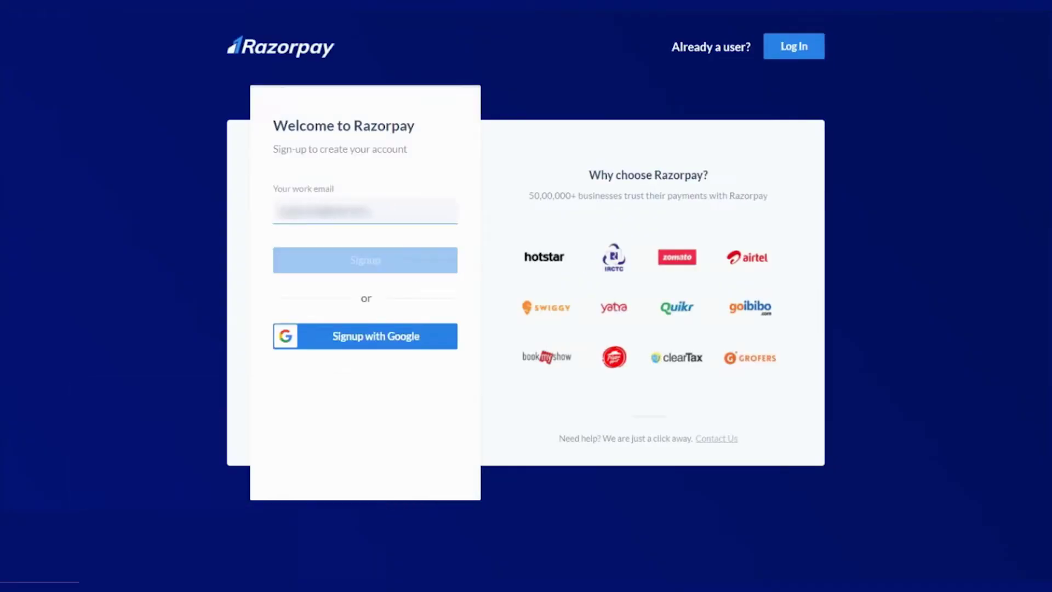
{"action": "left_click", "coordinate": [288, 270]}
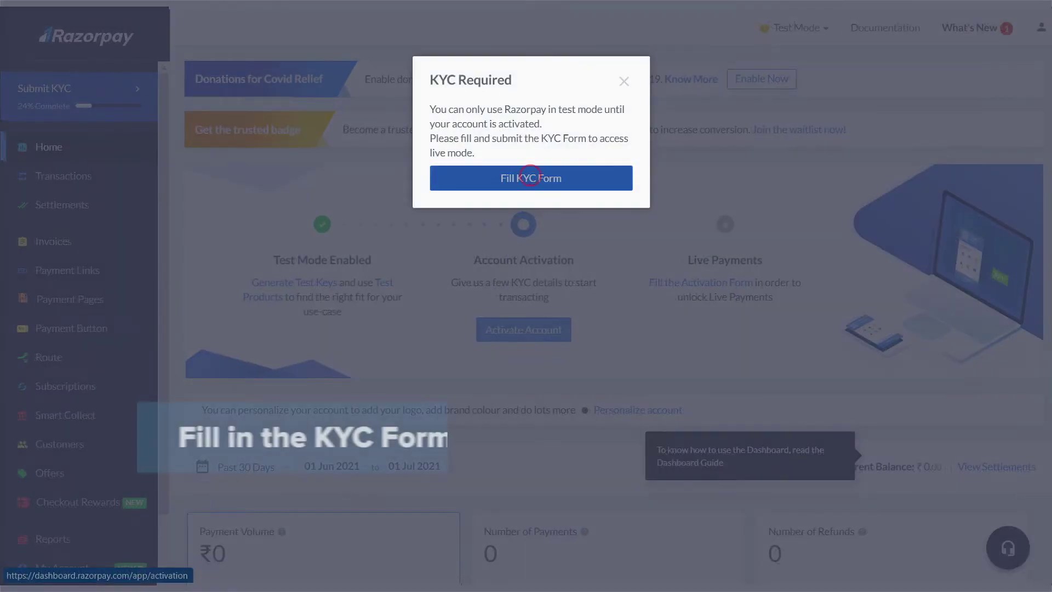
Step: Open the Razorpay KYC form, generate a test API key, and download its key details
{"action": "left_click", "coordinate": [530, 176]}
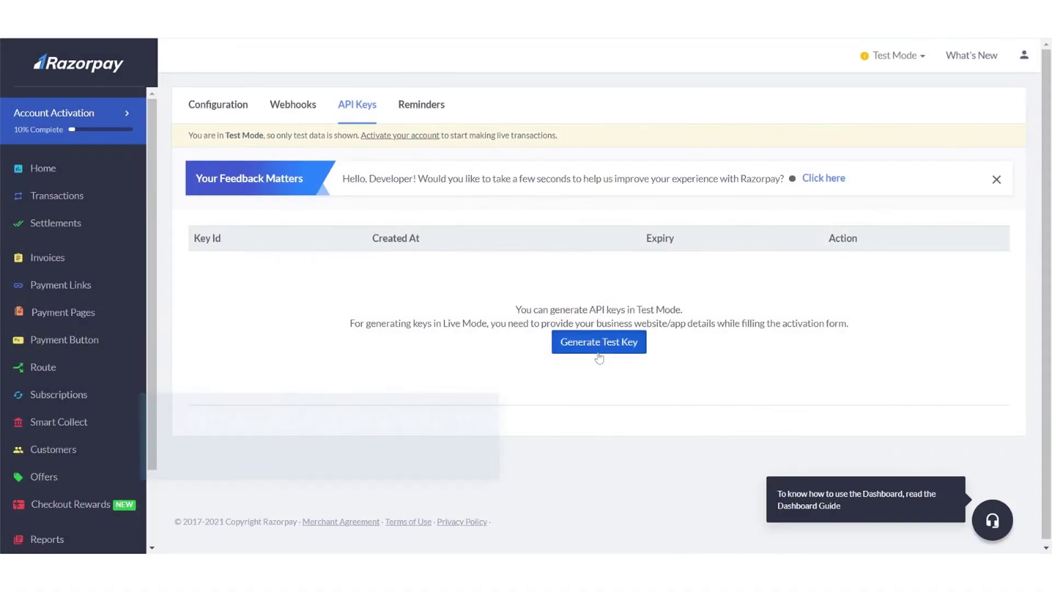
{"action": "left_click", "coordinate": [599, 340]}
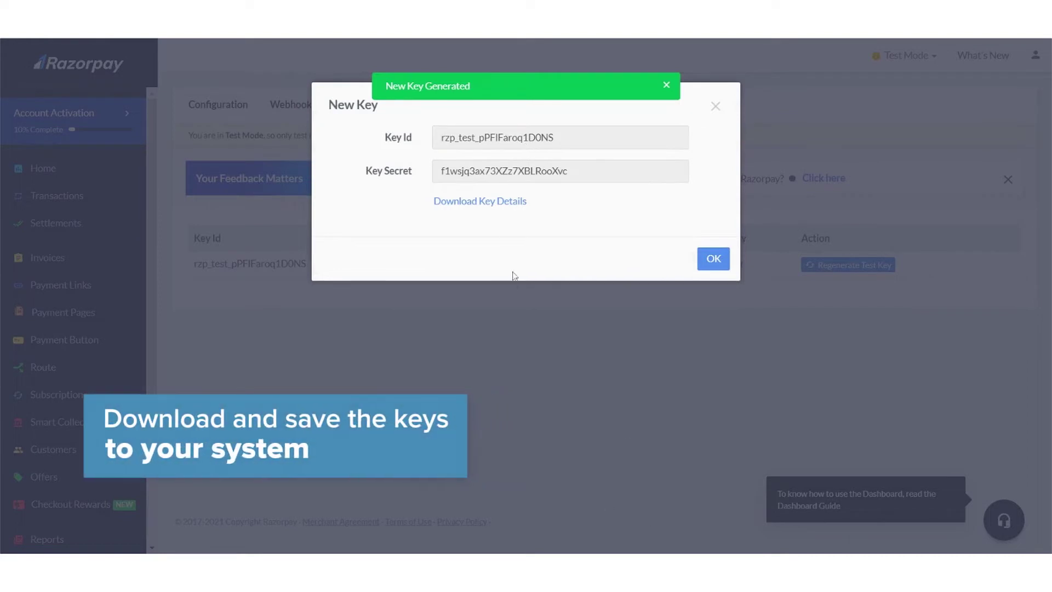
{"action": "left_click", "coordinate": [508, 202]}
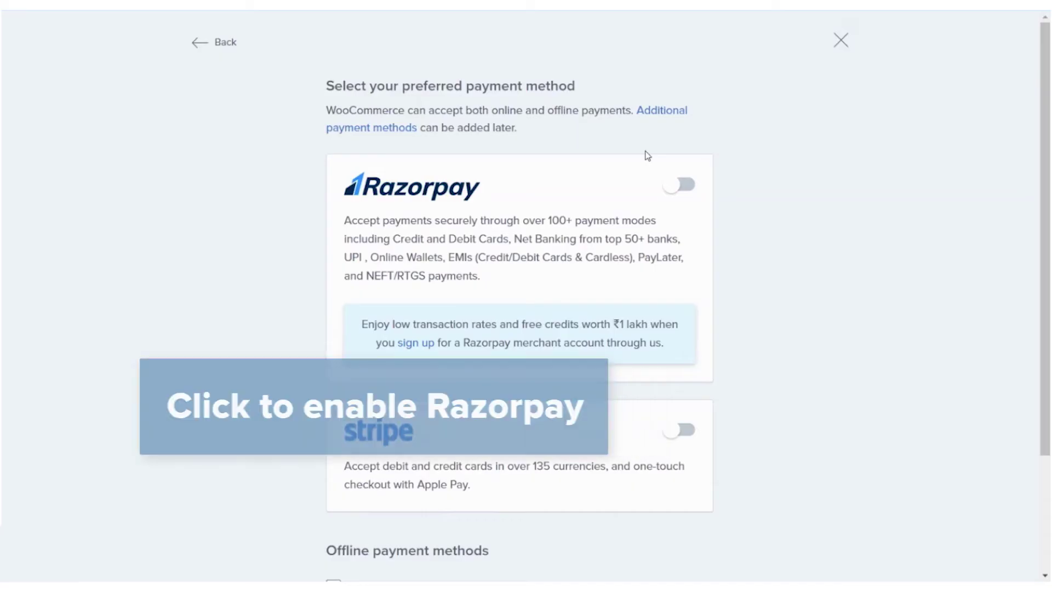
Step: Return to the store's payment method setup, enable Razorpay, and continue
{"action": "left_click", "coordinate": [673, 185]}
{"action": "scroll", "coordinate": [673, 185], "scroll_direction": "down", "scroll_amount": 3}
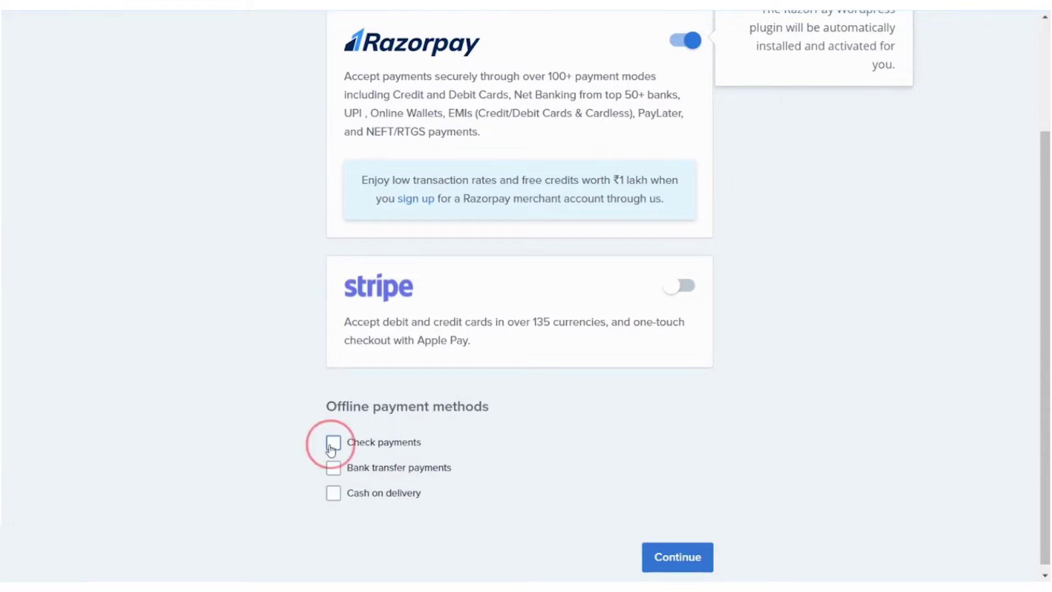
{"action": "scroll", "coordinate": [526, 498], "scroll_direction": "down", "scroll_amount": 1}
{"action": "left_click", "coordinate": [647, 550]}
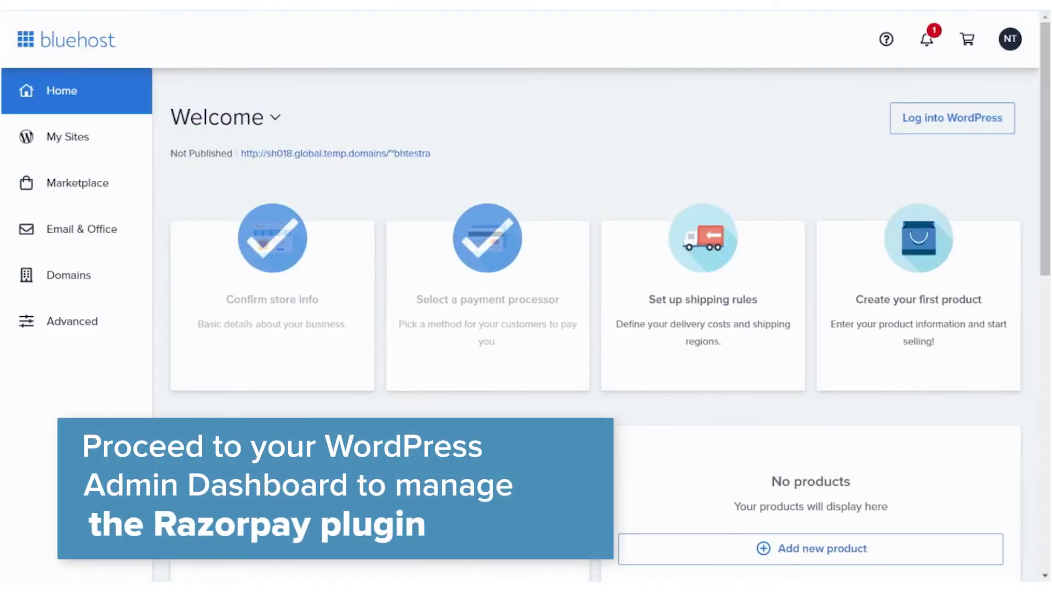
Step: Log into WordPress and open the Razorpay Payment Gateway settings in WooCommerce at the key fields
{"action": "left_click", "coordinate": [914, 116]}
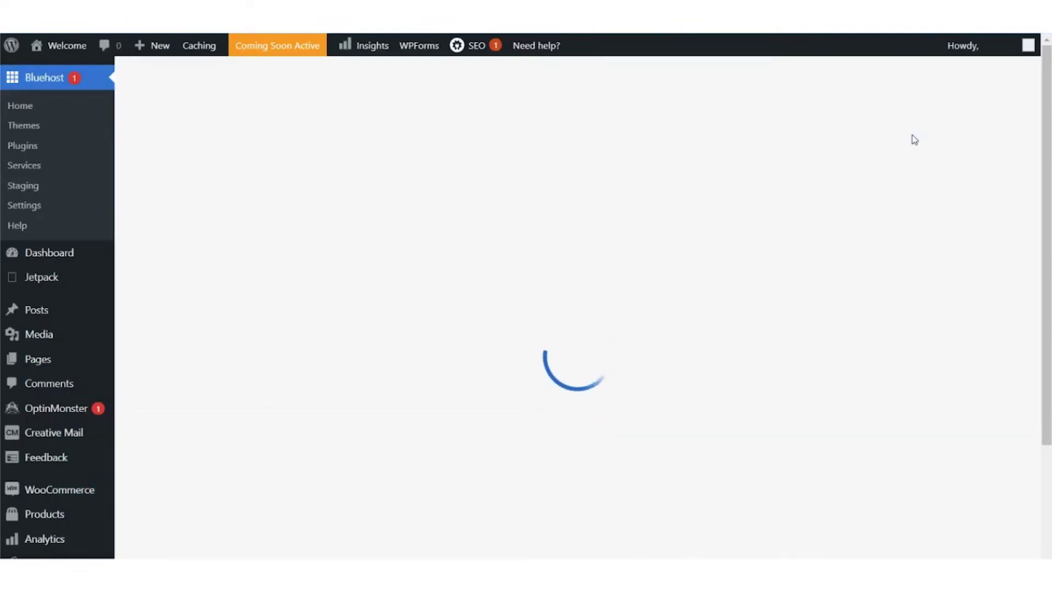
{"action": "scroll", "coordinate": [87, 352], "scroll_direction": "down", "scroll_amount": 4}
{"action": "mouse_move", "coordinate": [41, 428]}
{"action": "left_click", "coordinate": [186, 440]}
{"action": "scroll", "coordinate": [166, 472], "scroll_direction": "down", "scroll_amount": 20}
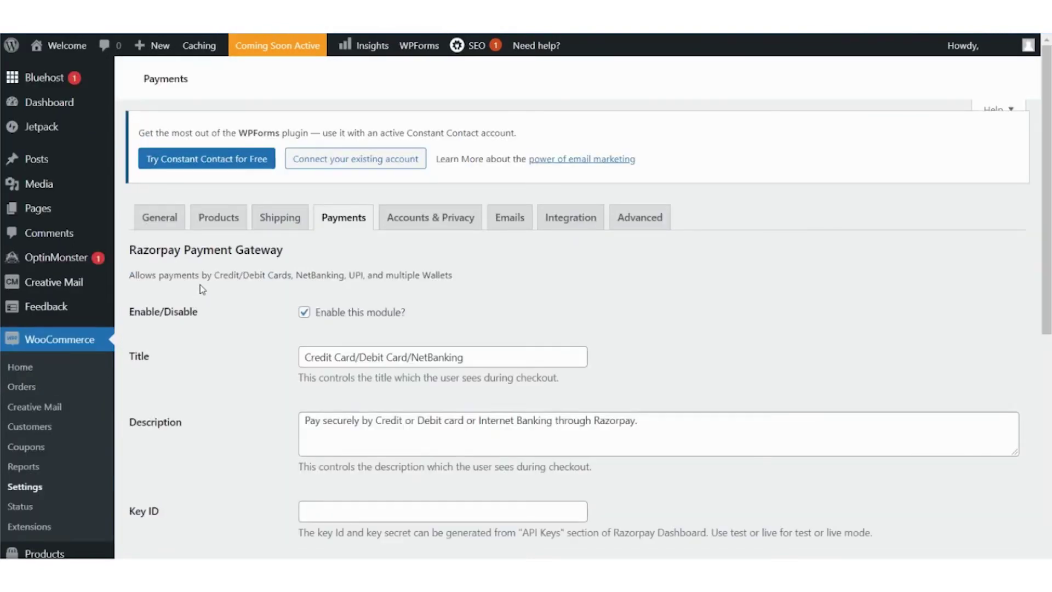
{"action": "scroll", "coordinate": [202, 289], "scroll_direction": "down", "scroll_amount": 10}
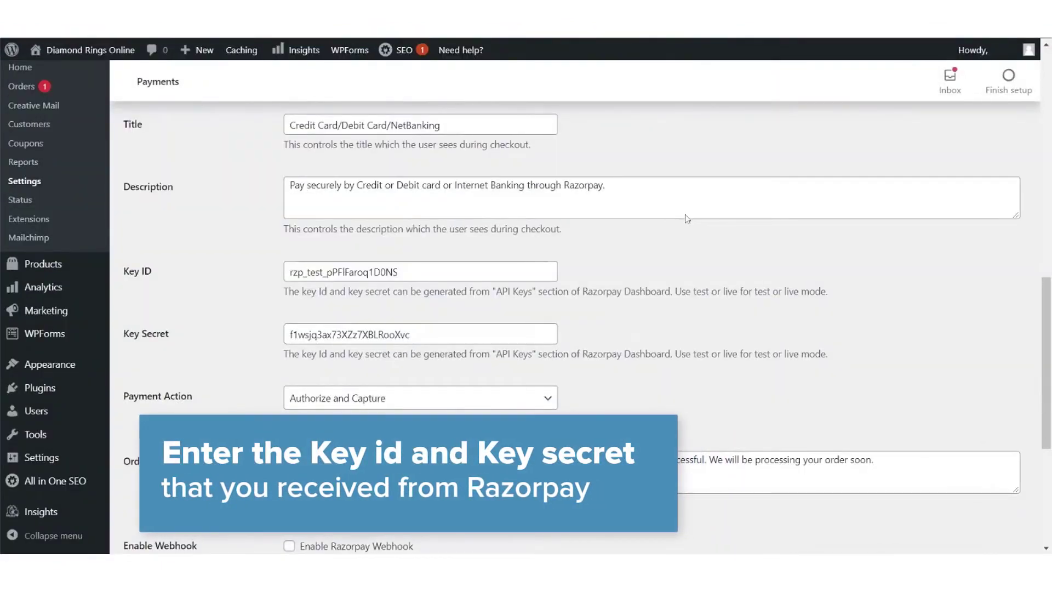
Step: Enable the Razorpay webhook and add the events payment.authorized, payment.failed, refund.created and virtual_account.credited
{"action": "scroll", "coordinate": [687, 218], "scroll_direction": "down", "scroll_amount": 5}
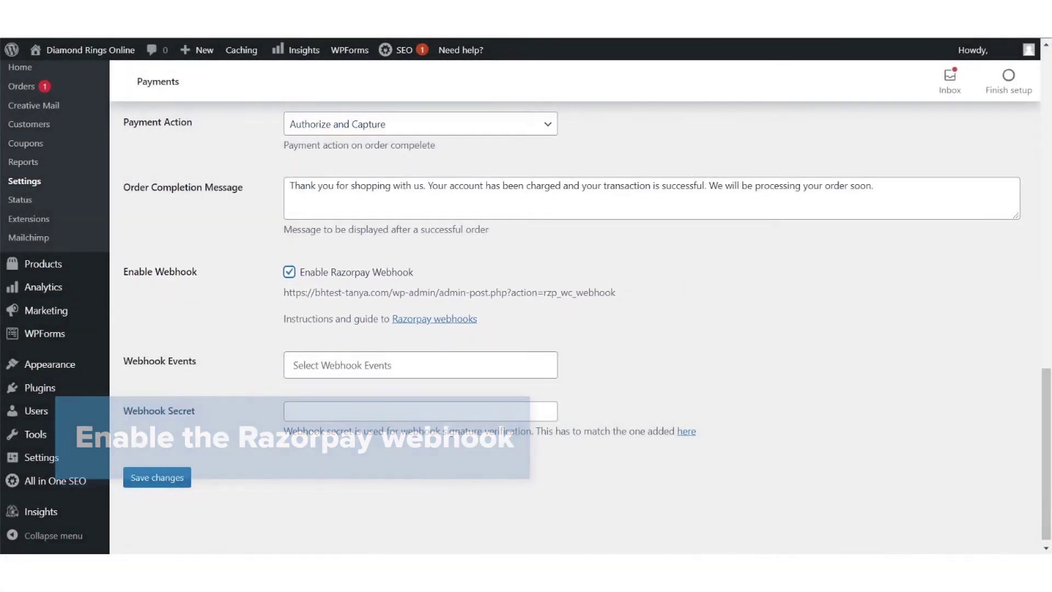
{"action": "left_click", "coordinate": [399, 393]}
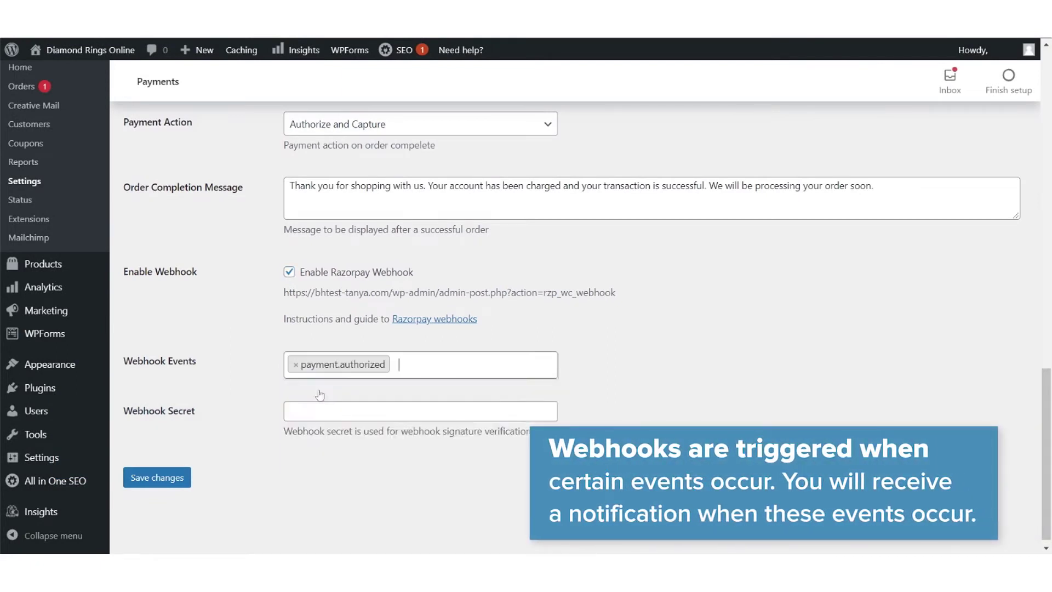
{"action": "left_click", "coordinate": [386, 416]}
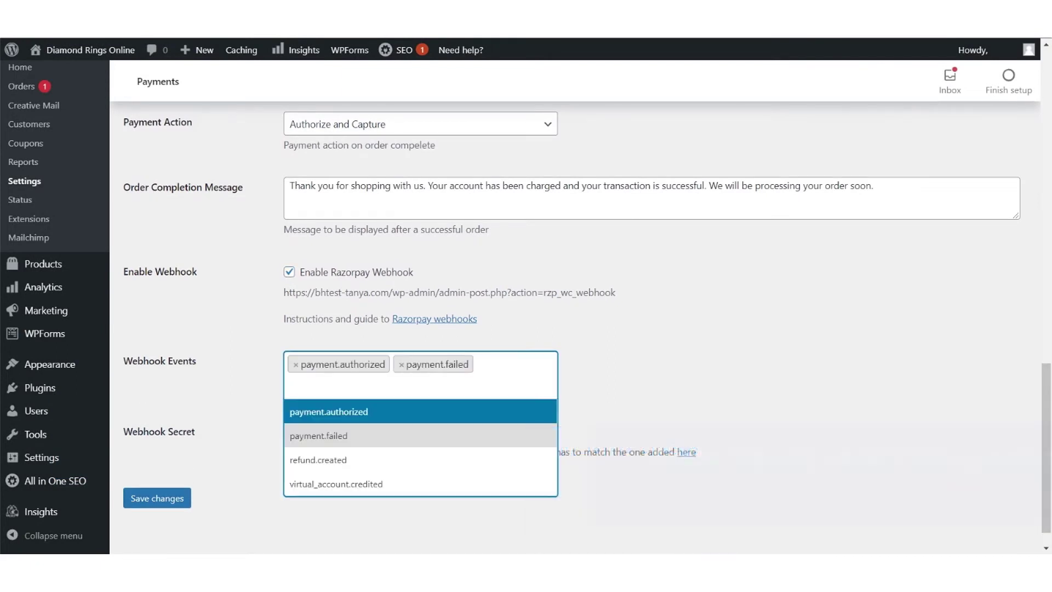
{"action": "left_click", "coordinate": [386, 462]}
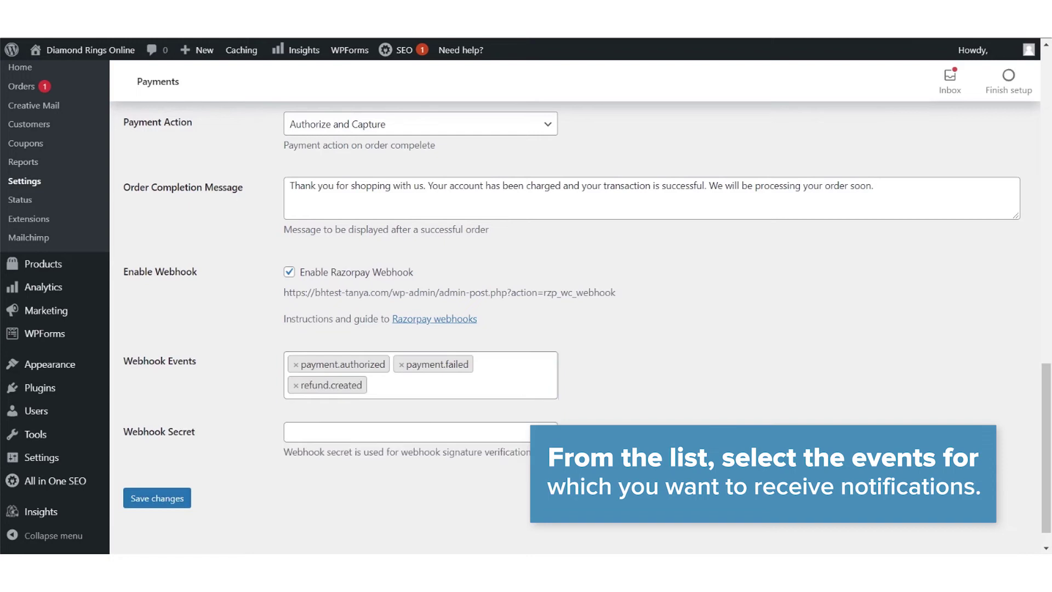
{"action": "left_click", "coordinate": [416, 389]}
{"action": "left_click", "coordinate": [378, 486]}
{"action": "left_click", "coordinate": [416, 453]}
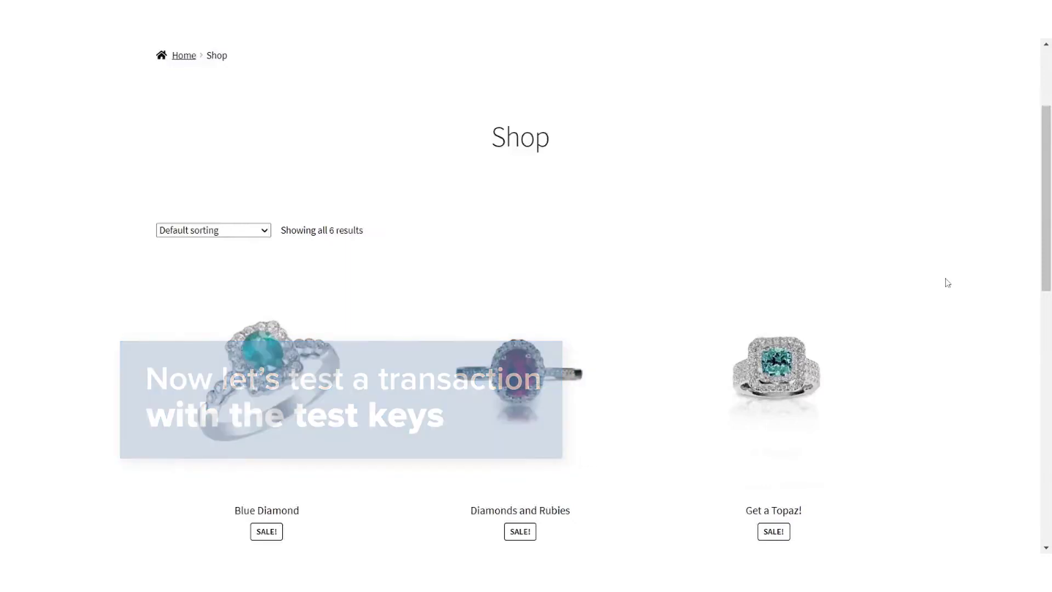
Step: Add the Blue Diamond ring to the cart in the online shop and proceed to checkout
{"action": "scroll", "coordinate": [947, 283], "scroll_direction": "down", "scroll_amount": 3}
{"action": "scroll", "coordinate": [947, 283], "scroll_direction": "down", "scroll_amount": 1}
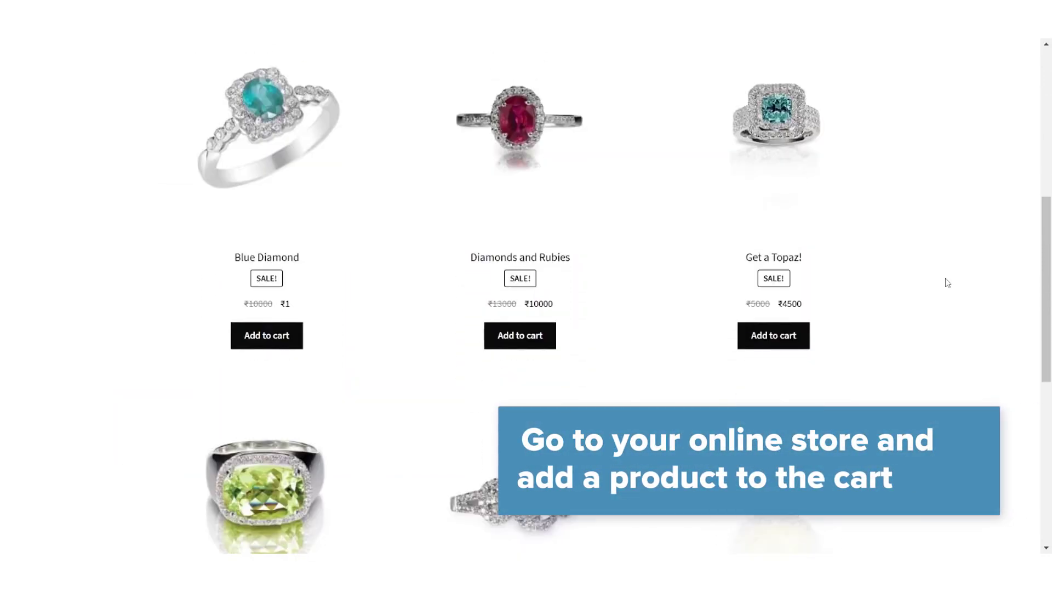
{"action": "left_click", "coordinate": [268, 333]}
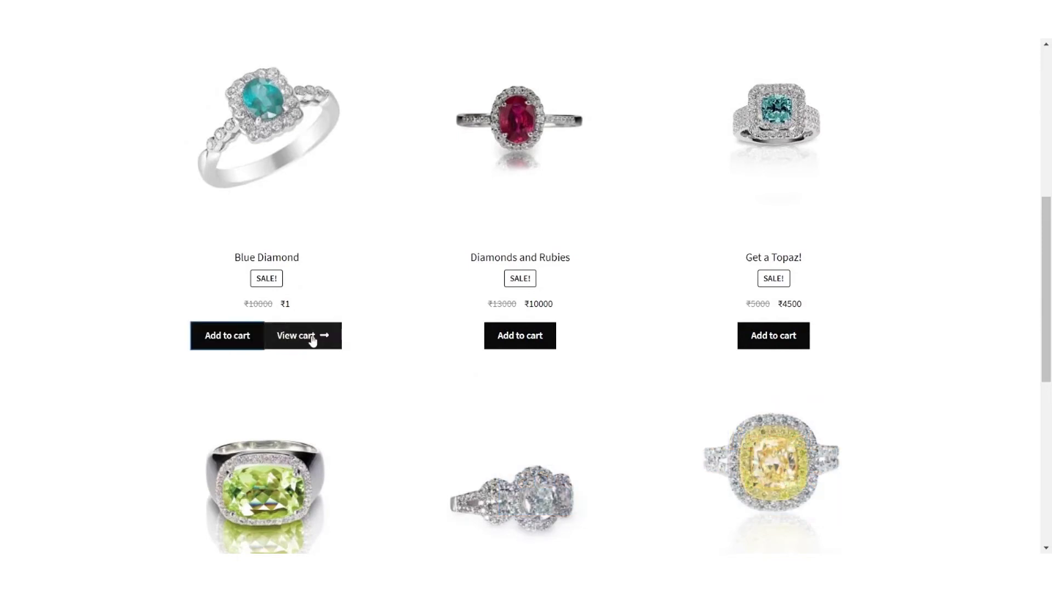
{"action": "left_click", "coordinate": [312, 341]}
{"action": "scroll", "coordinate": [998, 340], "scroll_direction": "down", "scroll_amount": 6}
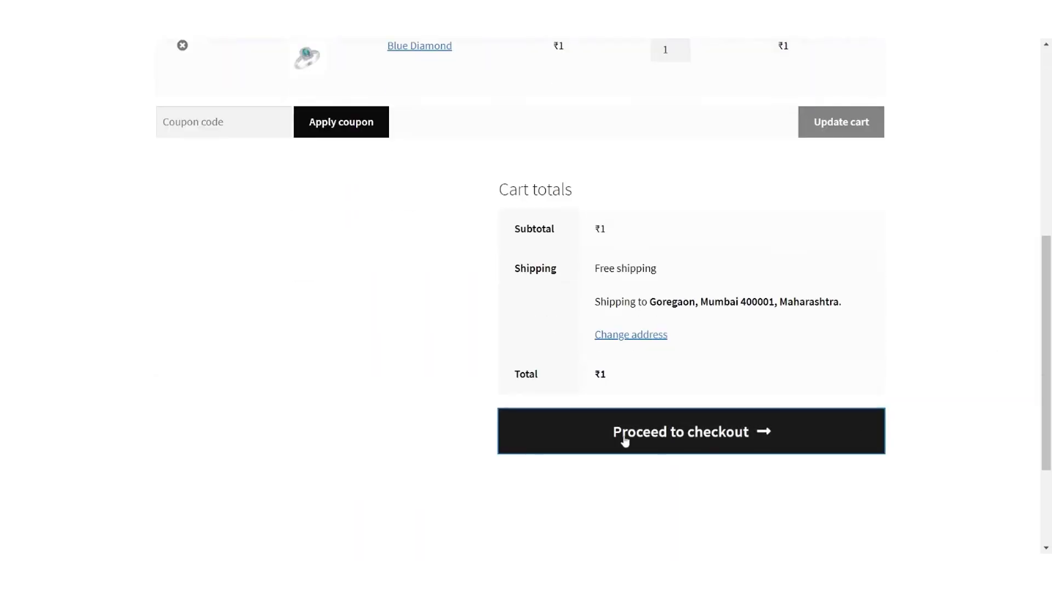
{"action": "left_click", "coordinate": [624, 440]}
Step: Fill in the customer's name in the billing details and place the order with Razorpay as payment method
{"action": "scroll", "coordinate": [136, 340], "scroll_direction": "down", "scroll_amount": 5}
{"action": "left_click", "coordinate": [241, 173]}
{"action": "key", "text": "Tab"}
{"action": "type", "text": "Sharma"}
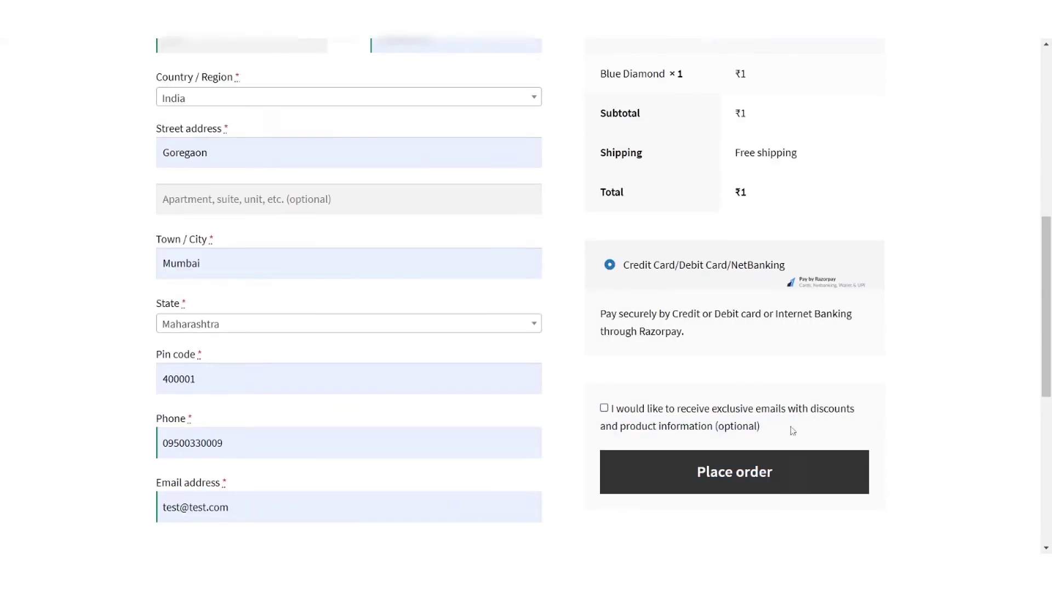
{"action": "left_click", "coordinate": [747, 471]}
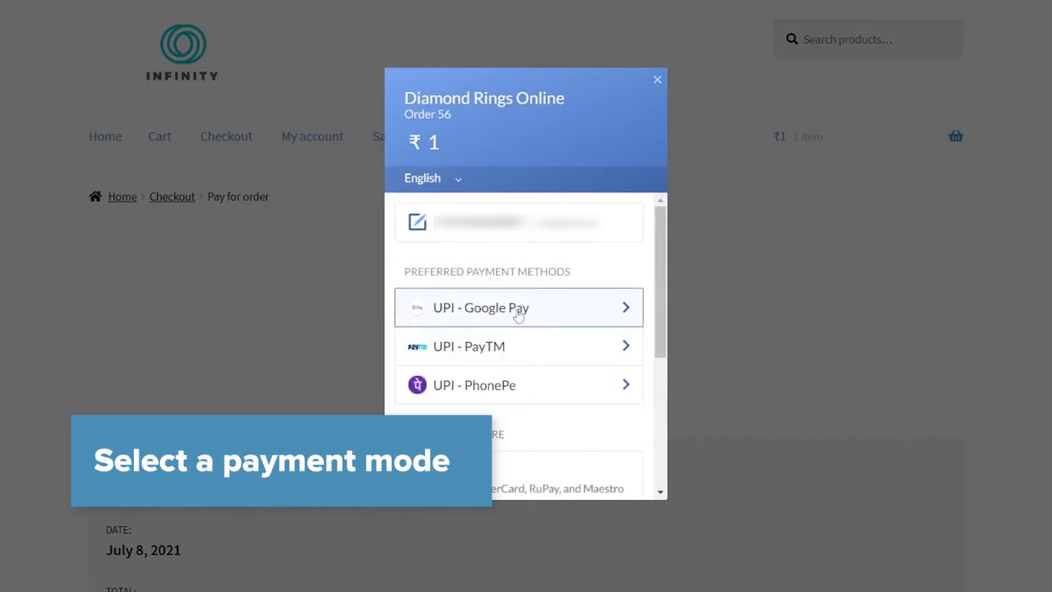
Step: Pay for the order using UPI - Google Pay and view the order's payment page
{"action": "left_click", "coordinate": [518, 310]}
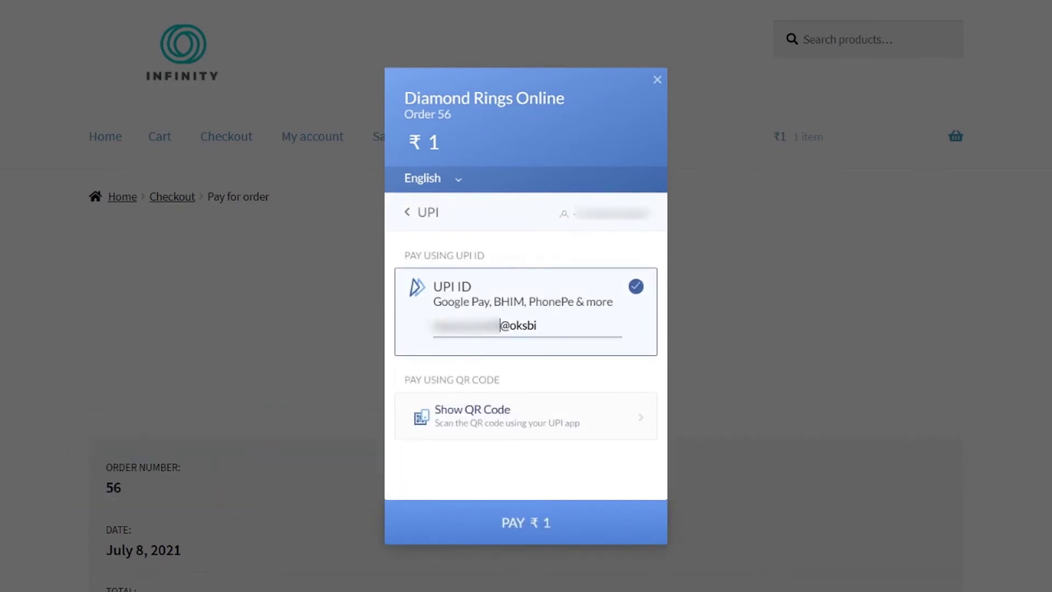
{"action": "left_click", "coordinate": [555, 539]}
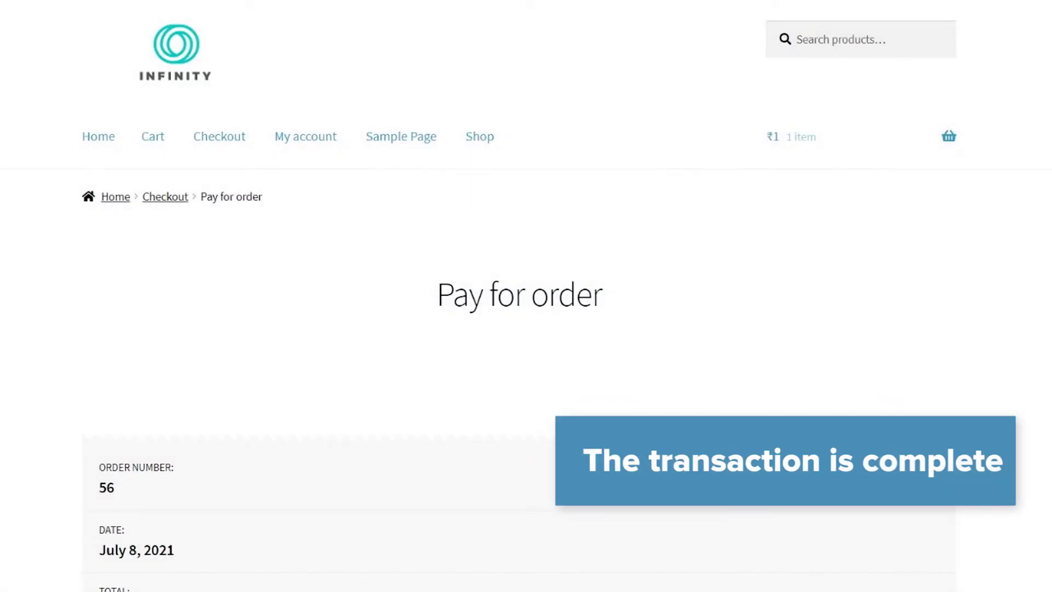
{"action": "scroll", "coordinate": [556, 403], "scroll_direction": "down", "scroll_amount": 3}
{"action": "scroll", "coordinate": [556, 402], "scroll_direction": "down", "scroll_amount": 2}
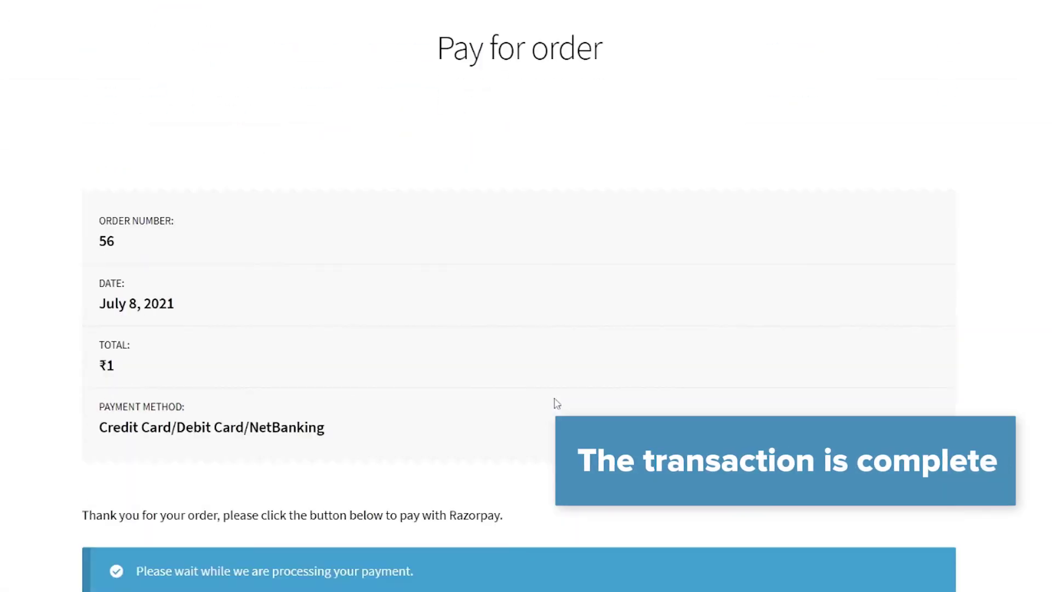
{"action": "scroll", "coordinate": [992, 328], "scroll_direction": "down", "scroll_amount": 3}
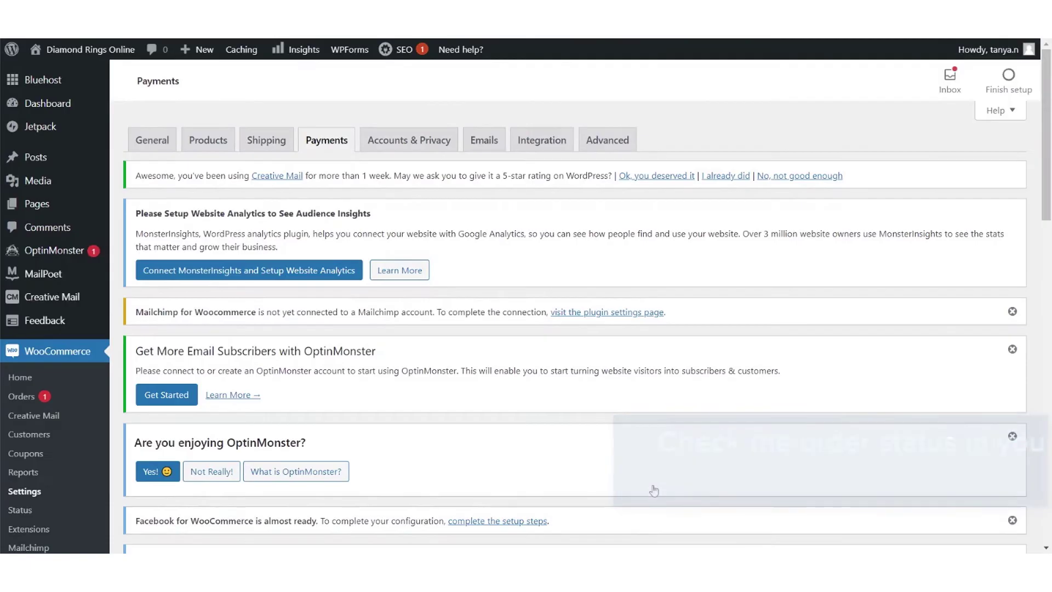
Step: Open the test order from the WooCommerce orders list in WordPress and review its status, items and notes
{"action": "scroll", "coordinate": [669, 408], "scroll_direction": "down", "scroll_amount": 4}
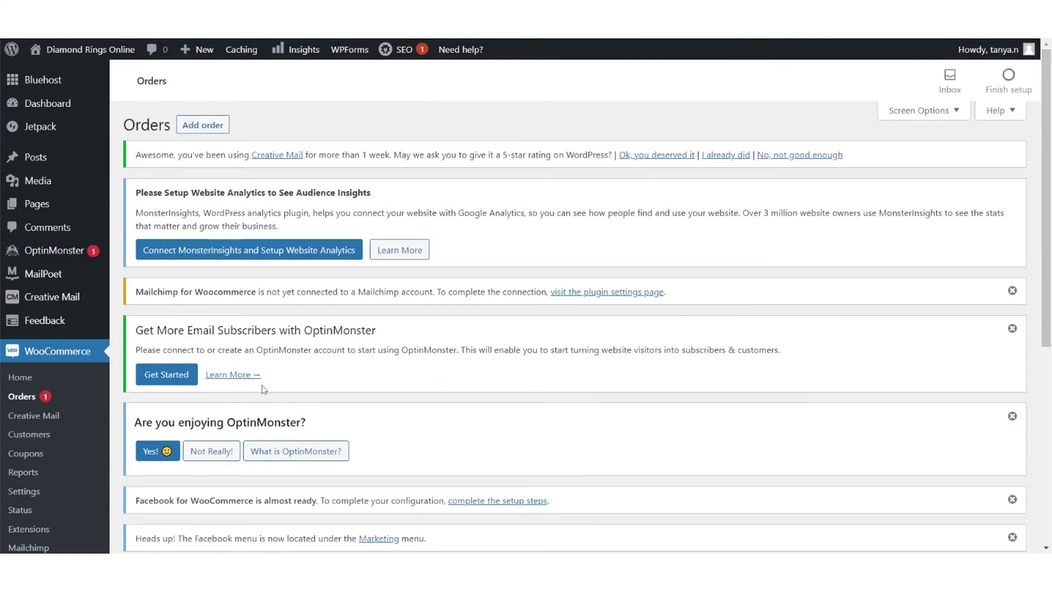
{"action": "scroll", "coordinate": [236, 379], "scroll_direction": "down", "scroll_amount": 8}
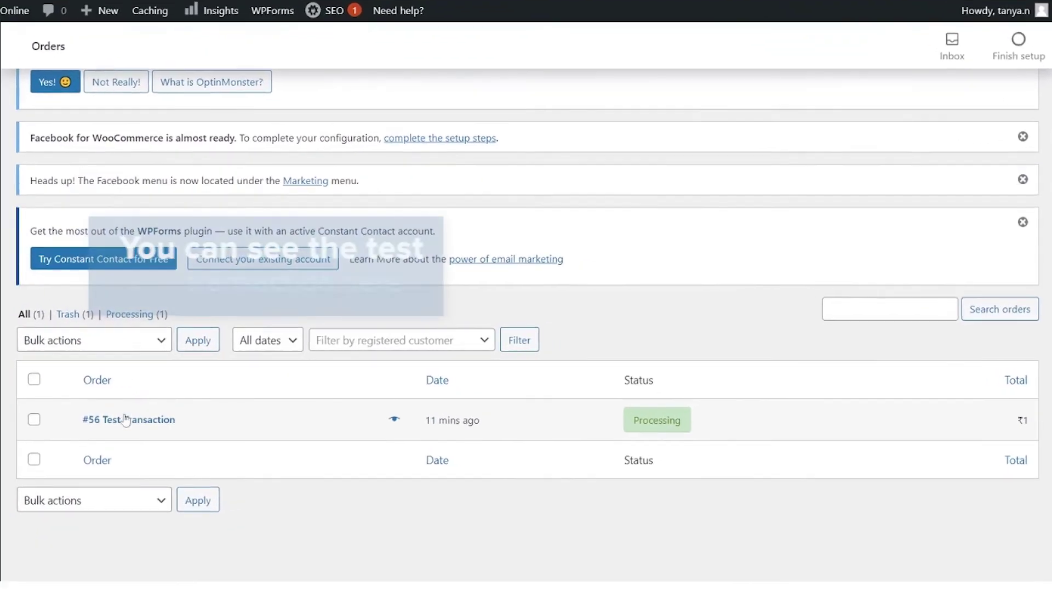
{"action": "left_click", "coordinate": [218, 415]}
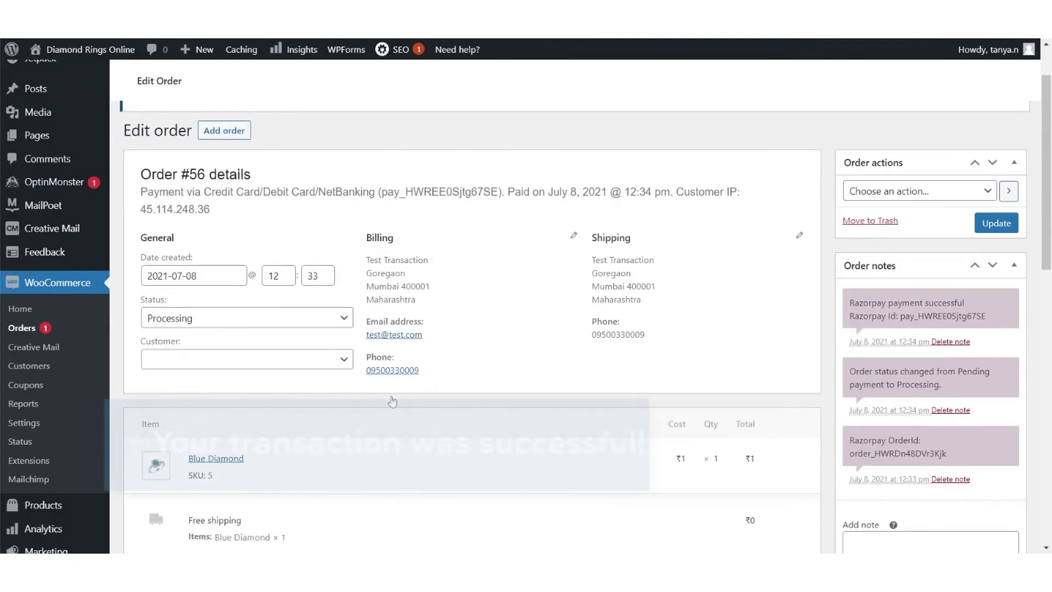
{"action": "scroll", "coordinate": [393, 402], "scroll_direction": "down", "scroll_amount": 3}
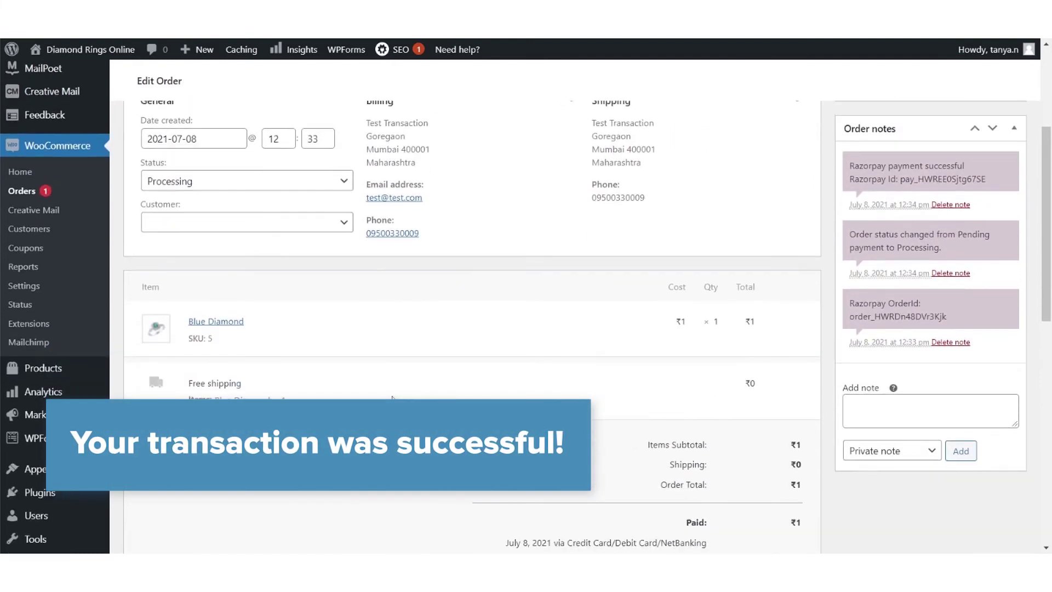
{"action": "scroll", "coordinate": [392, 397], "scroll_direction": "down", "scroll_amount": 3}
{"action": "scroll", "coordinate": [392, 396], "scroll_direction": "down", "scroll_amount": 3}
{"action": "scroll", "coordinate": [393, 400], "scroll_direction": "up", "scroll_amount": 10}
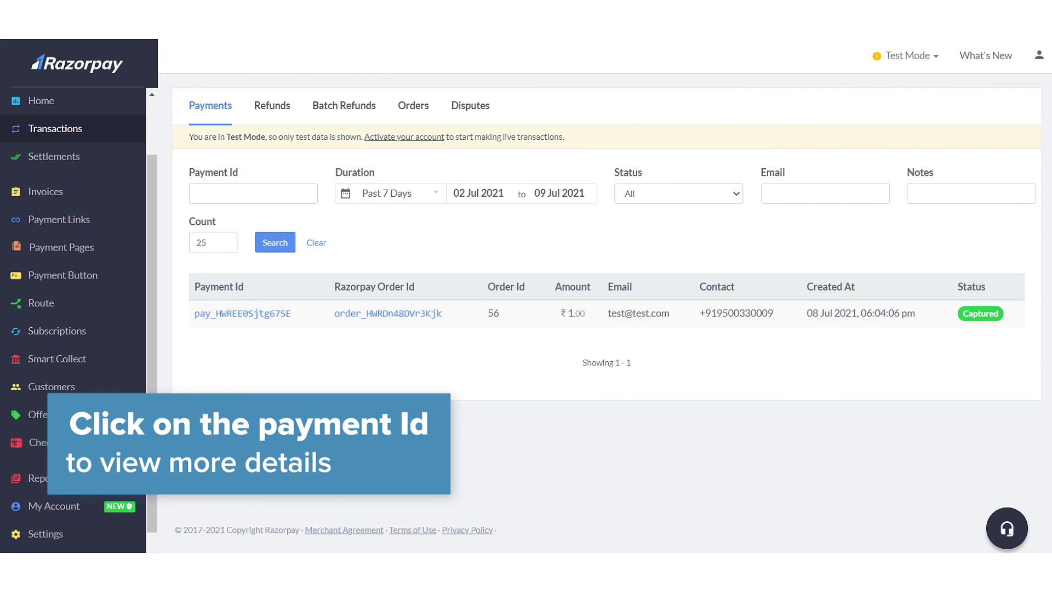
Step: Switch to the Razorpay dashboard's transactions and open the details of the test payment
{"action": "left_click", "coordinate": [243, 313]}
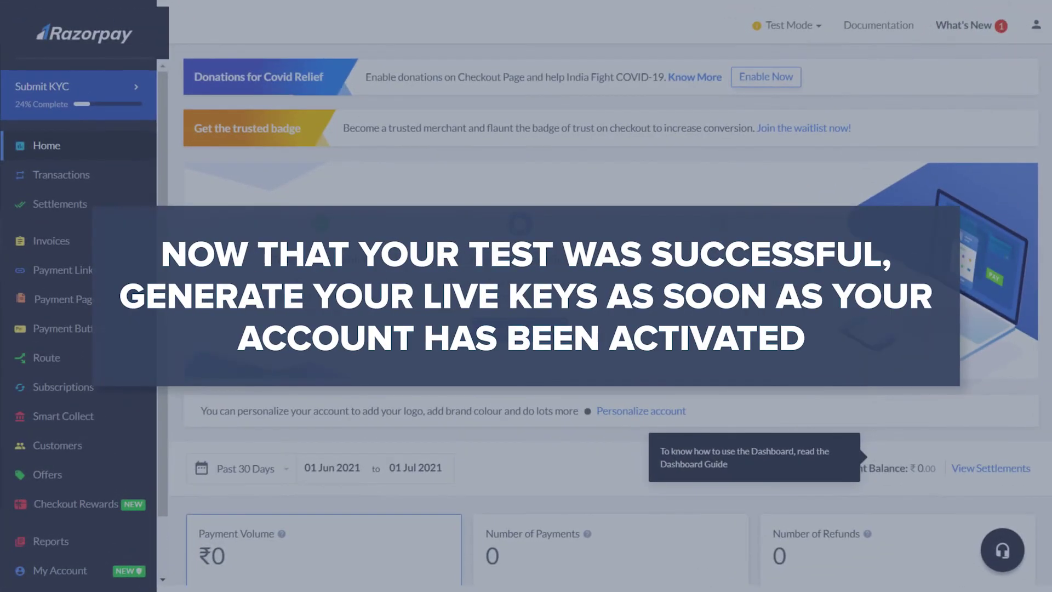